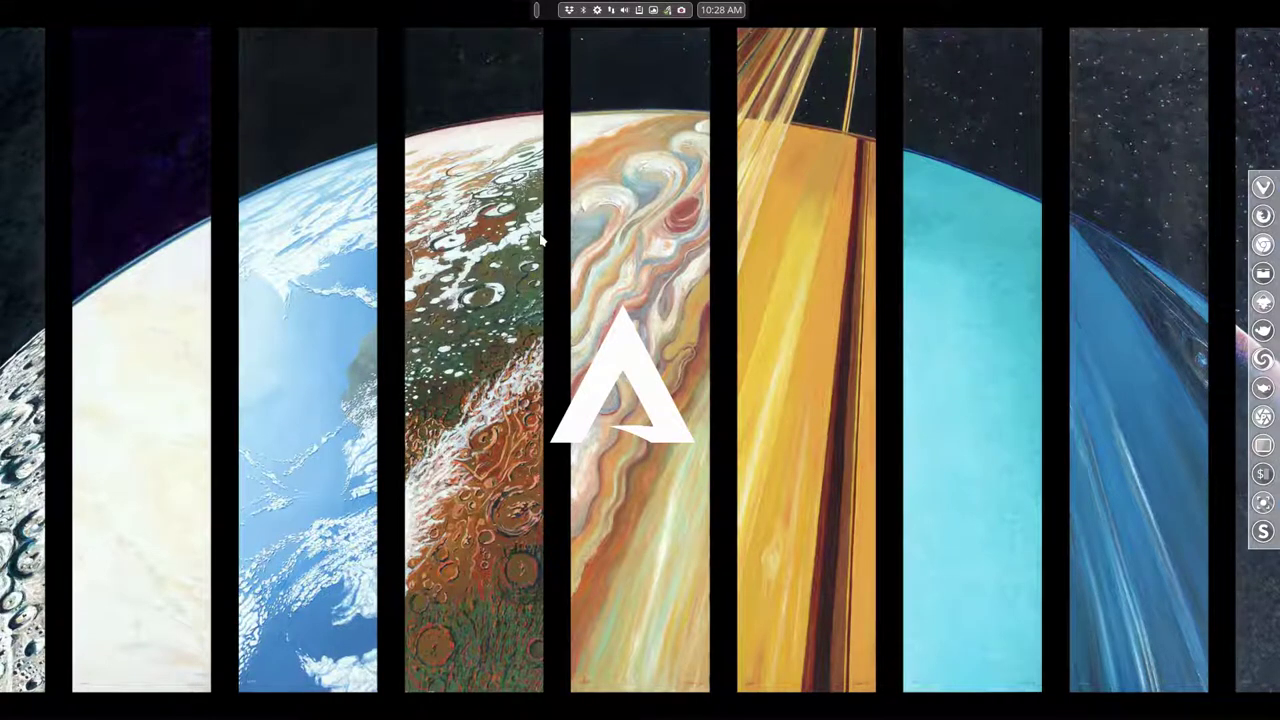
- Open a Termite terminal, type 'asciinema' at the prompt, and move the window down-right
key(super+Return)
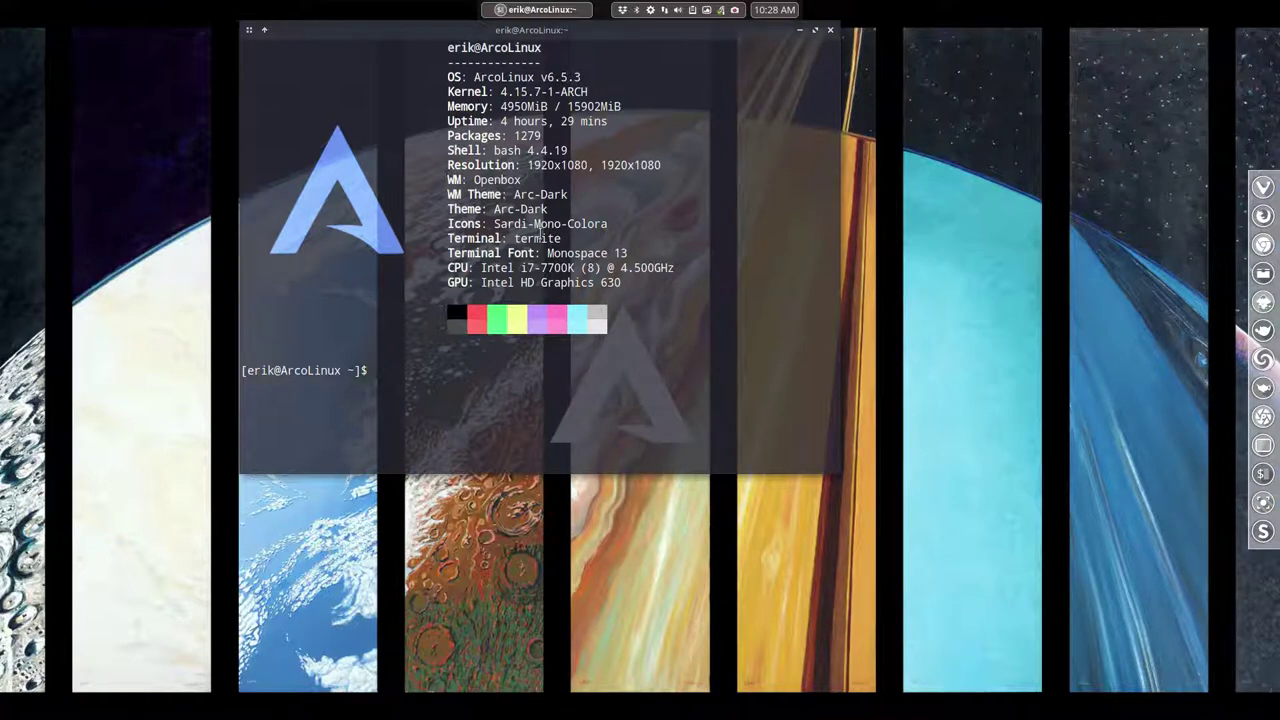
text(asciinema)
drag(759, 36, 840, 130)
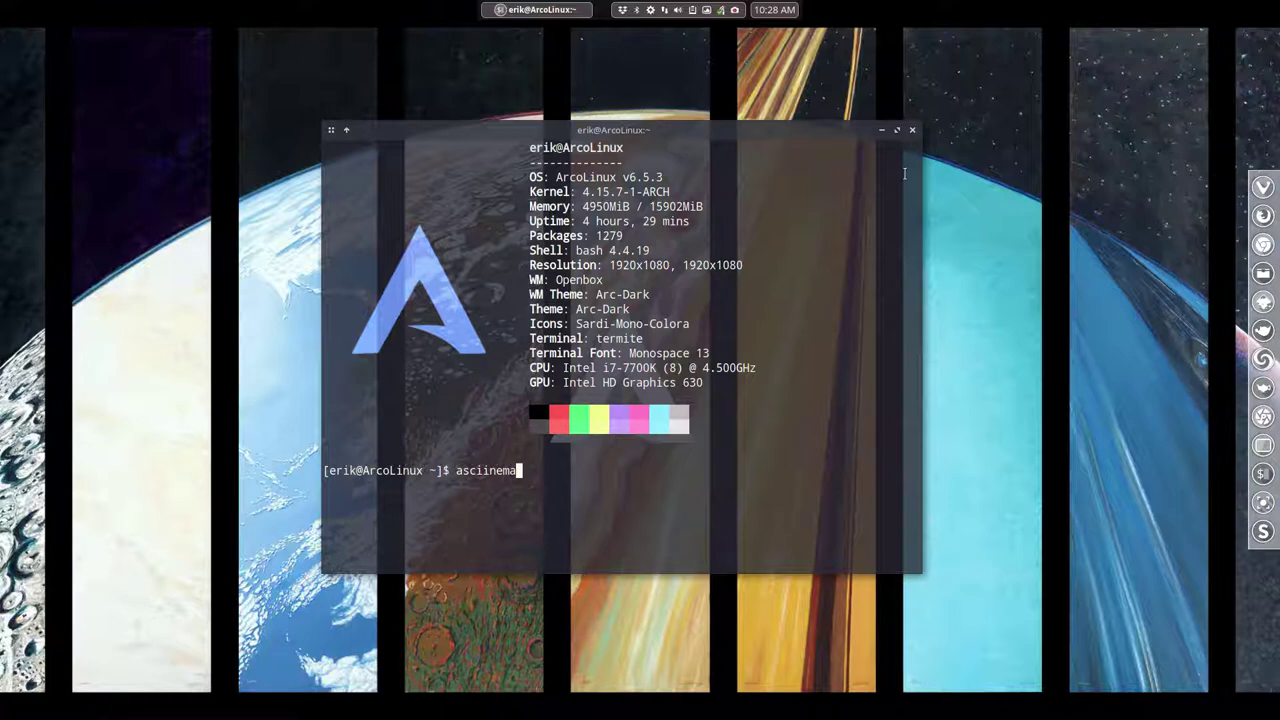
- Erase the unfinished asciinema command, then open and dismiss the Openbox desktop menu
key(BackSpace)
key(BackSpace)
key(BackSpace)
key(BackSpace)
key(BackSpace)
key(BackSpace)
key(BackSpace)
key(BackSpace)
key(BackSpace)
right_click(223, 140)
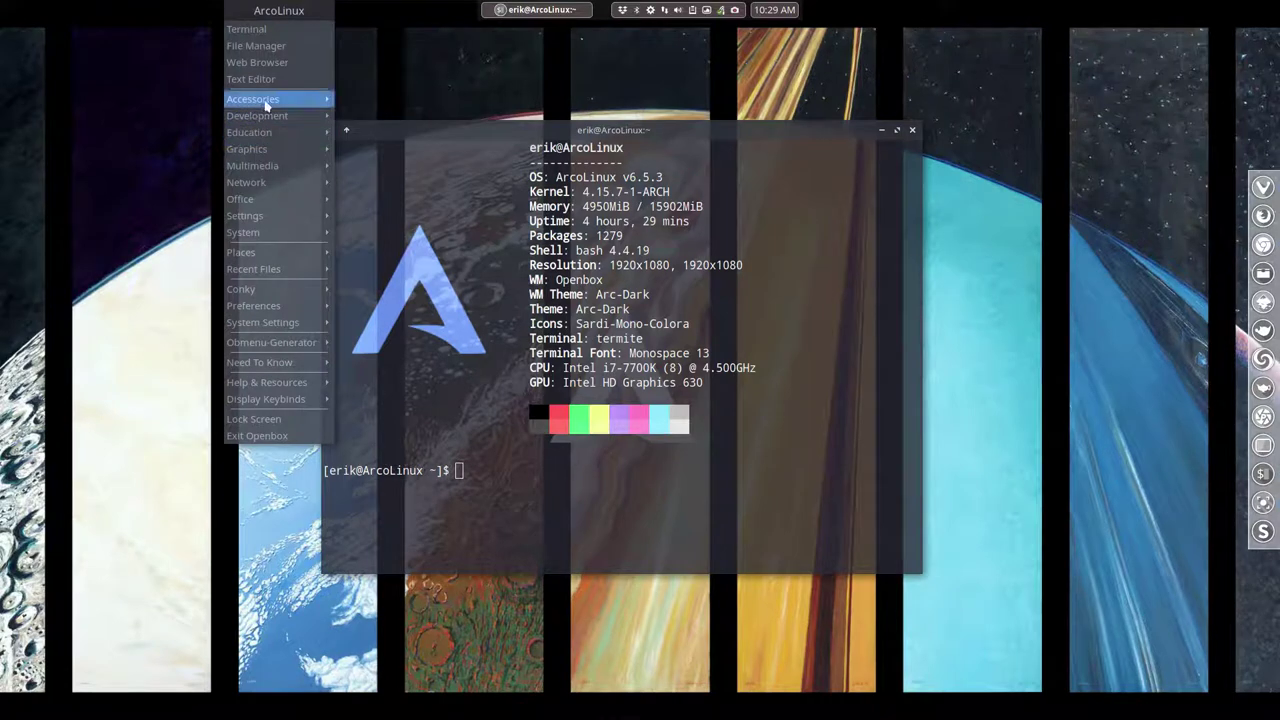
mouse_move(265, 103)
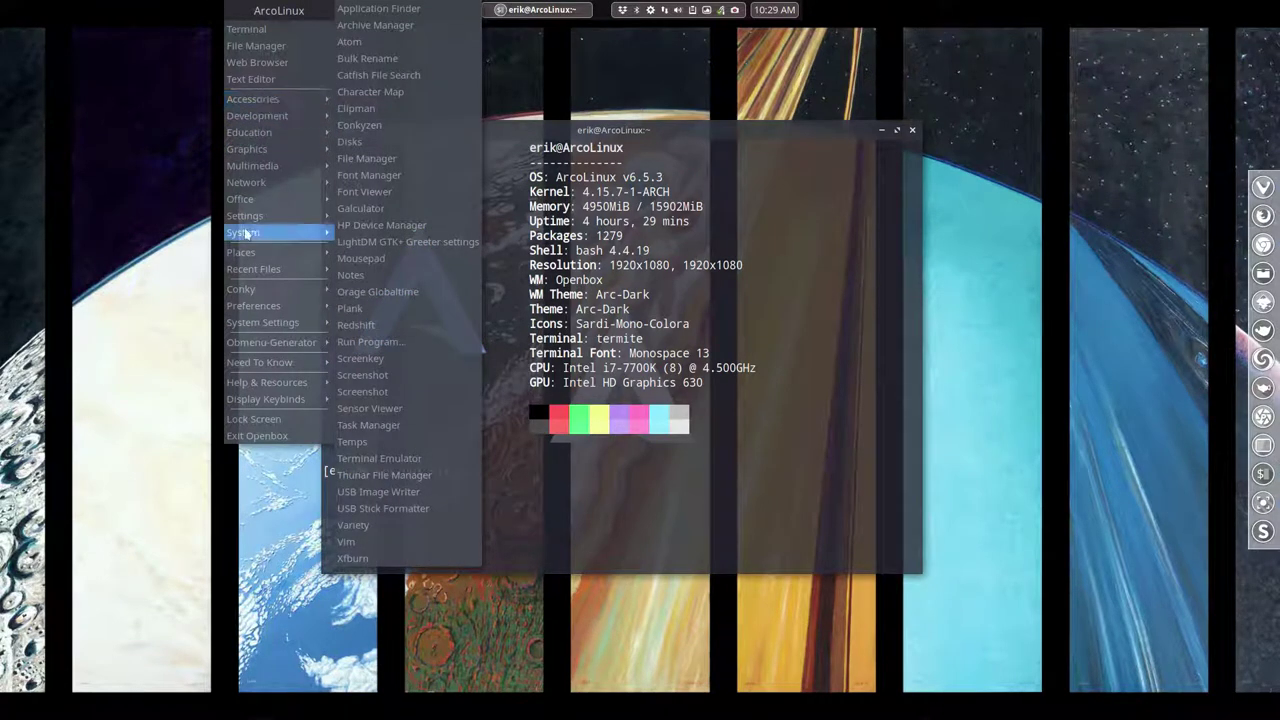
click(168, 332)
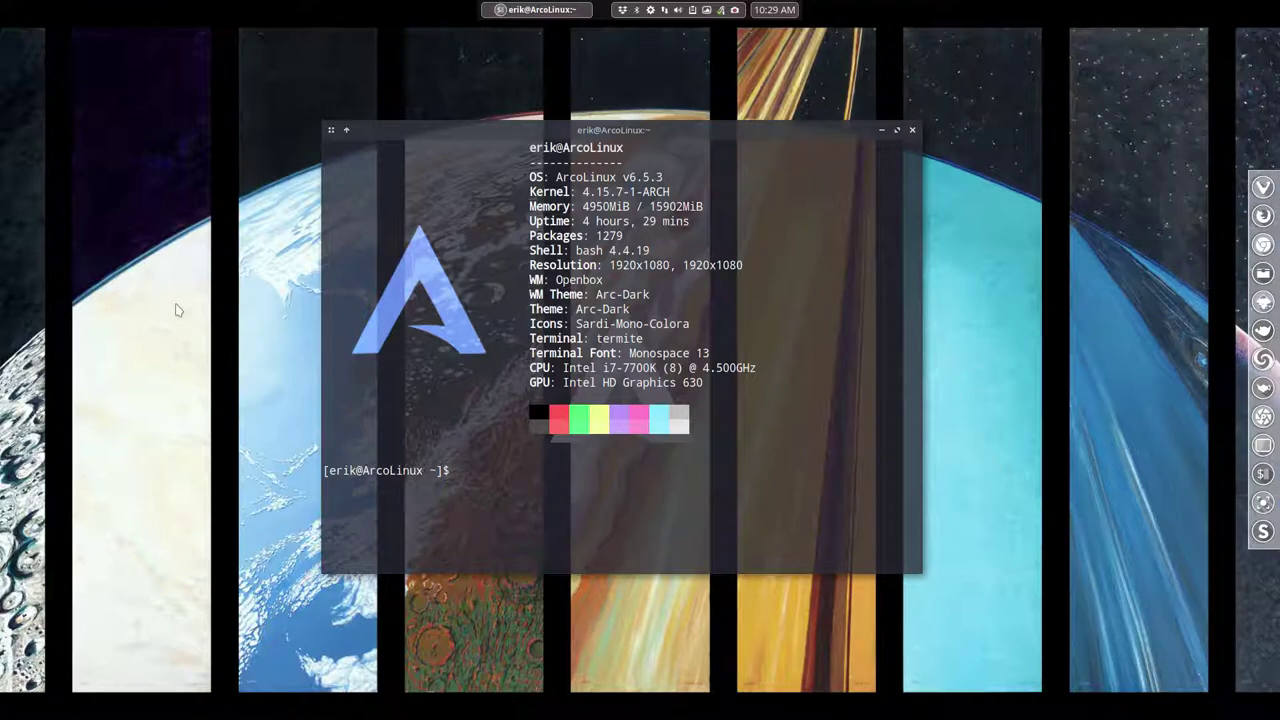
- Launch Peek from the rofi run launcher by typing 'peek'
key(super+F12)
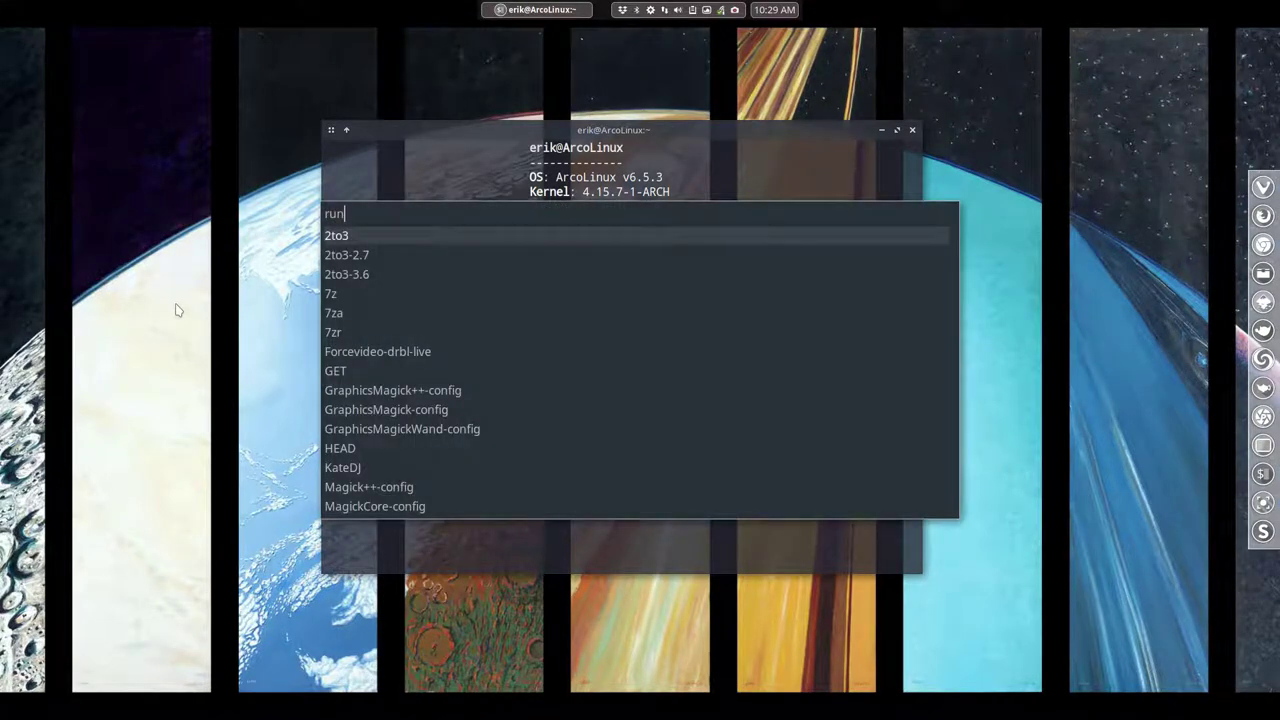
text(peek)
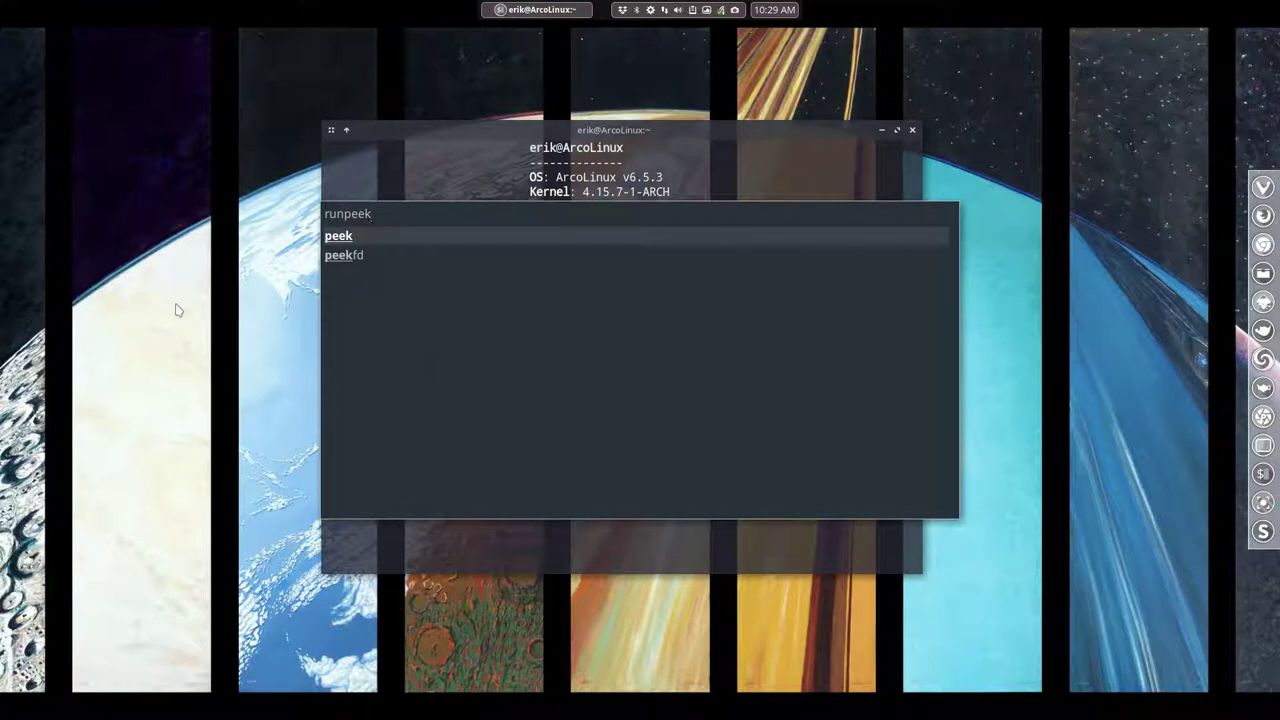
key(Return)
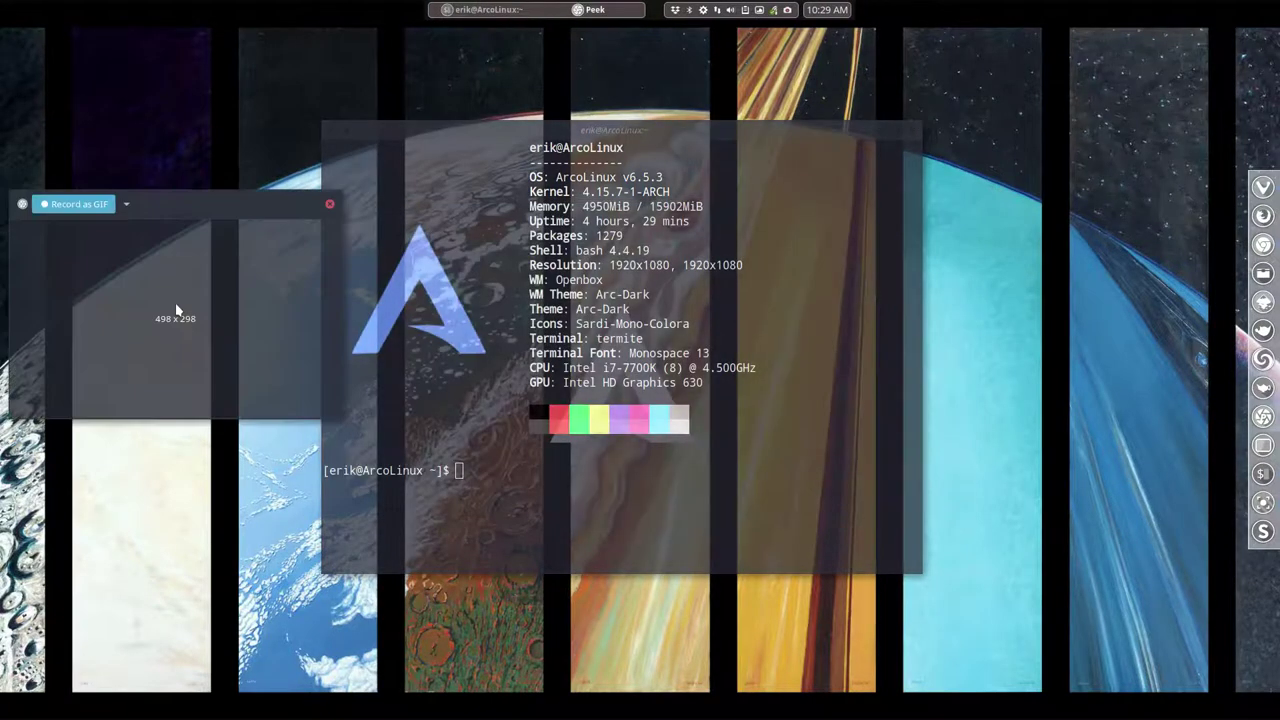
- Move Peek's capture frame over the terminal and enlarge it to about 908 x 704
drag(250, 196, 560, 94)
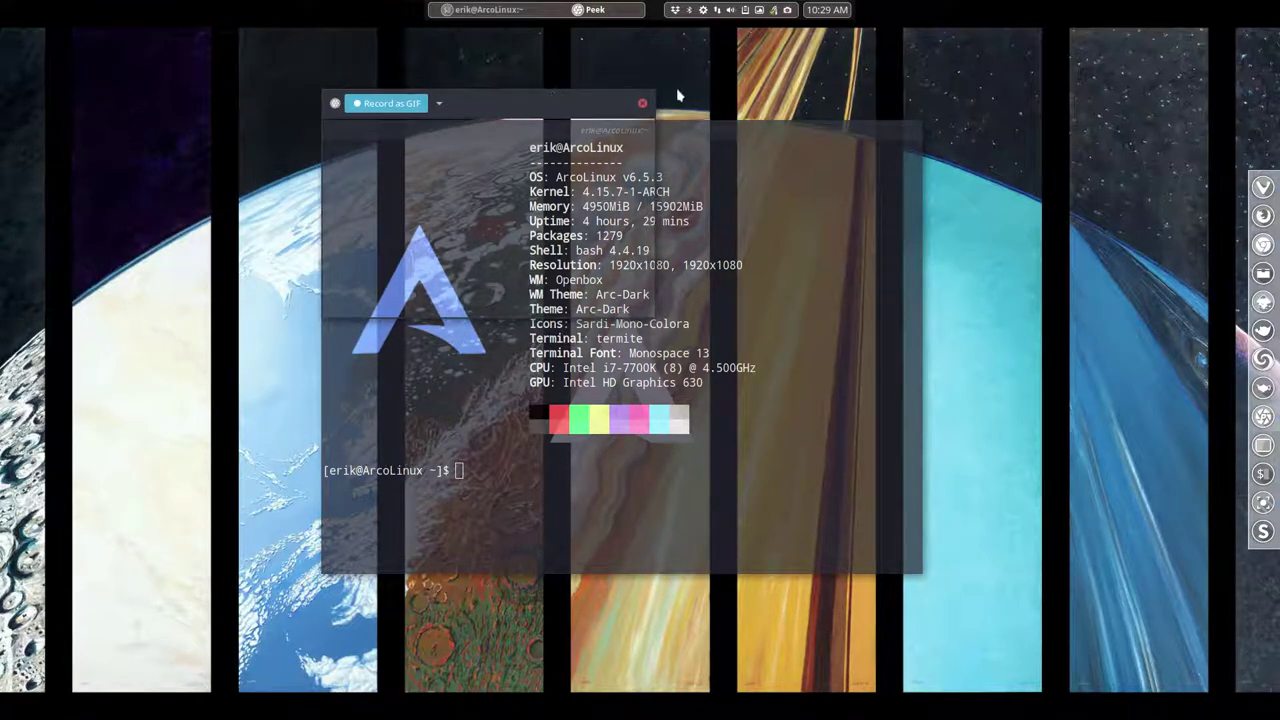
drag(650, 93, 914, 78)
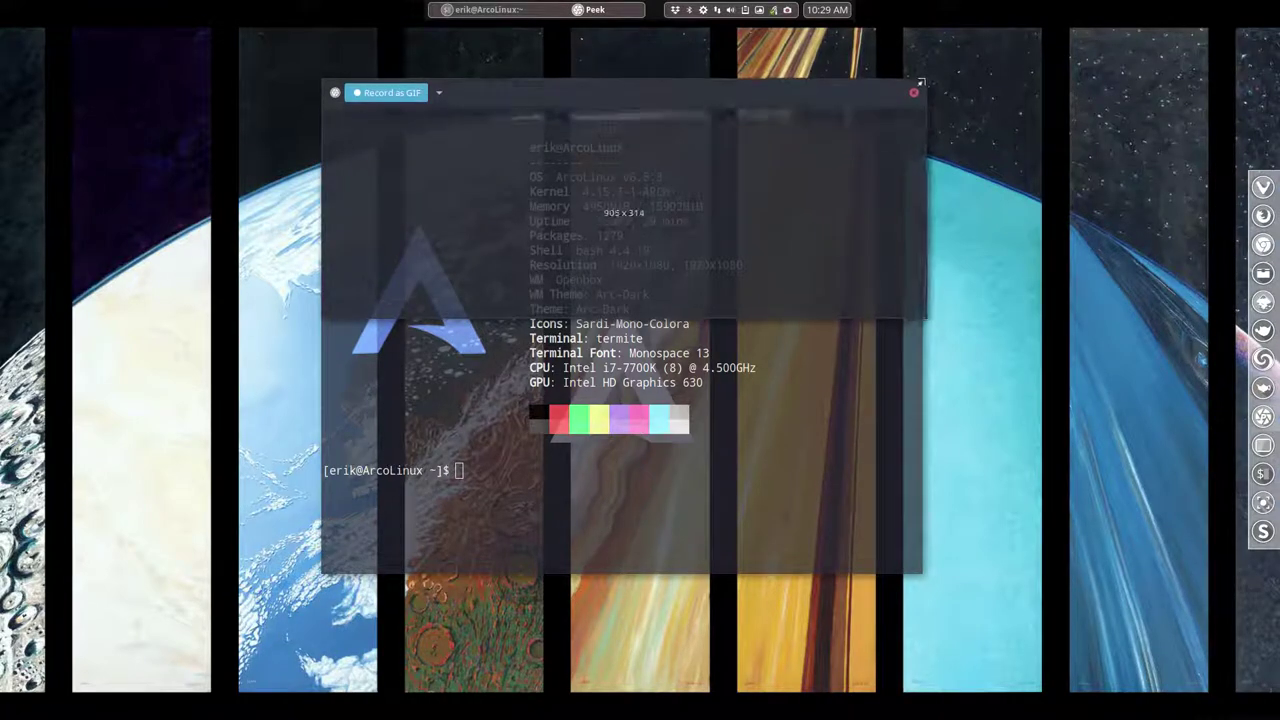
drag(926, 318, 923, 571)
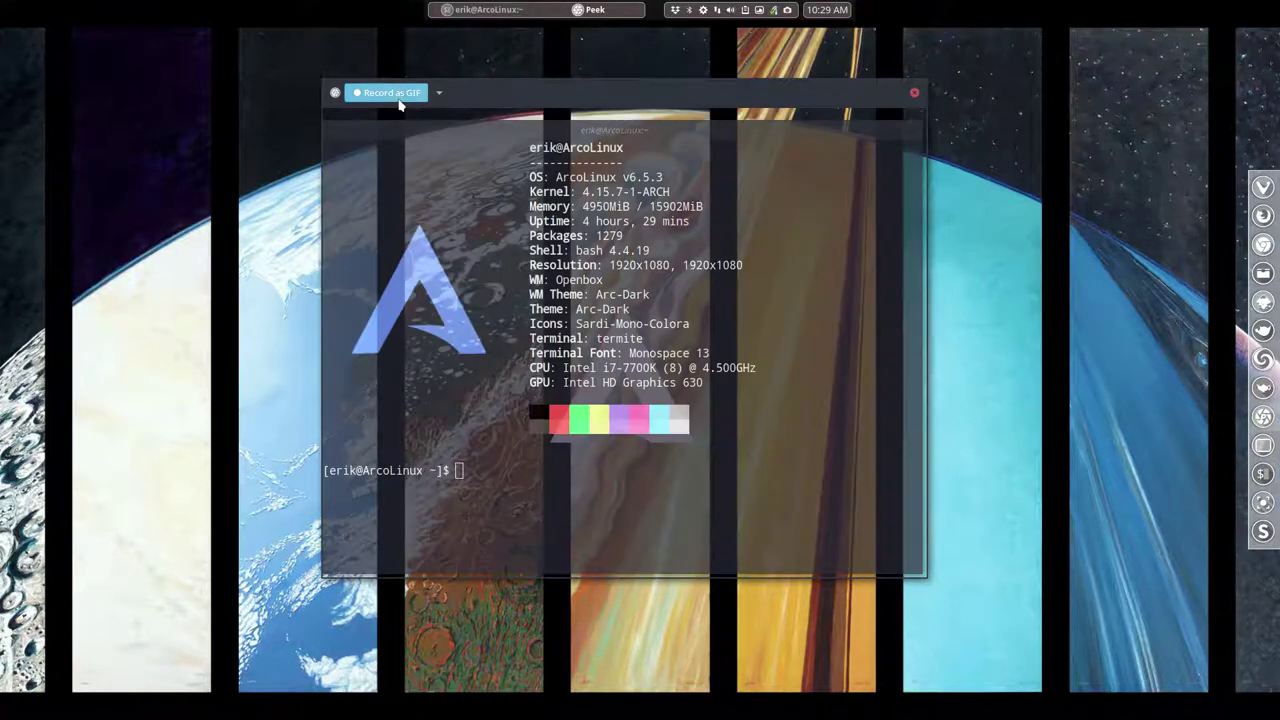
- Record a GIF of the terminal running 'sudo pacman -Syyu' with password entry, then stop recording
click(399, 99)
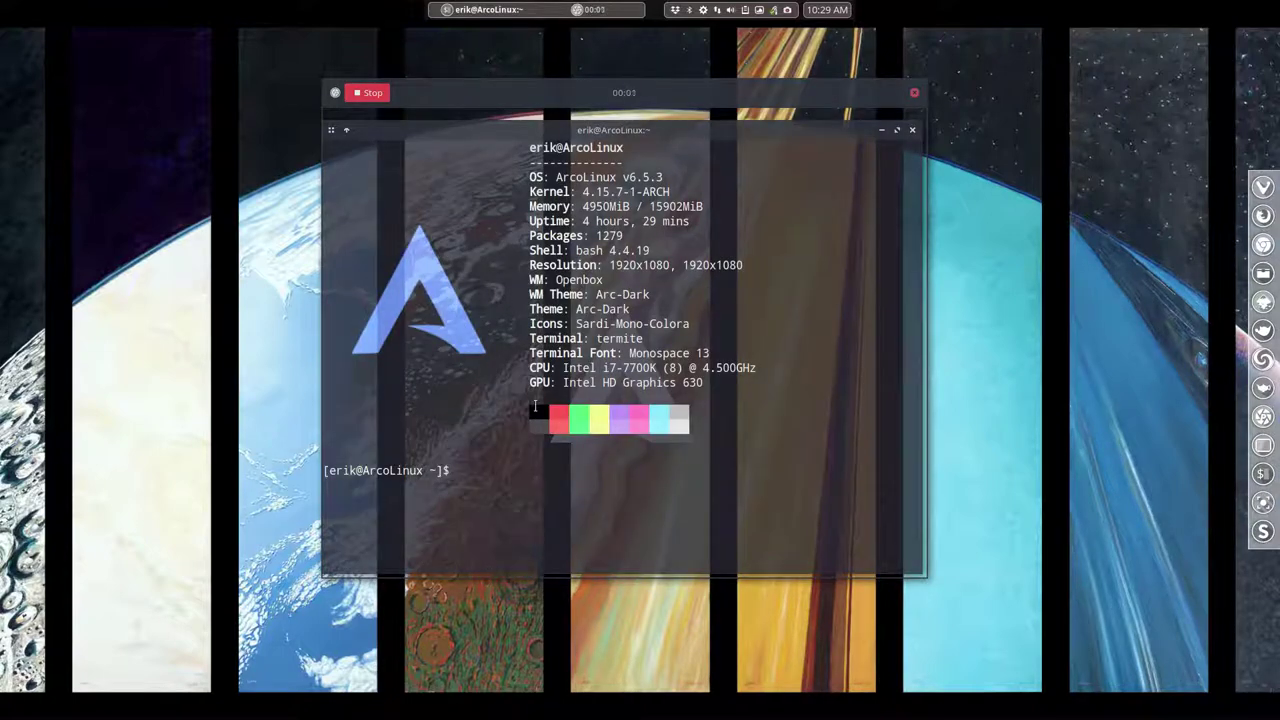
text(sudo pacman -Syyu)
key(Return)
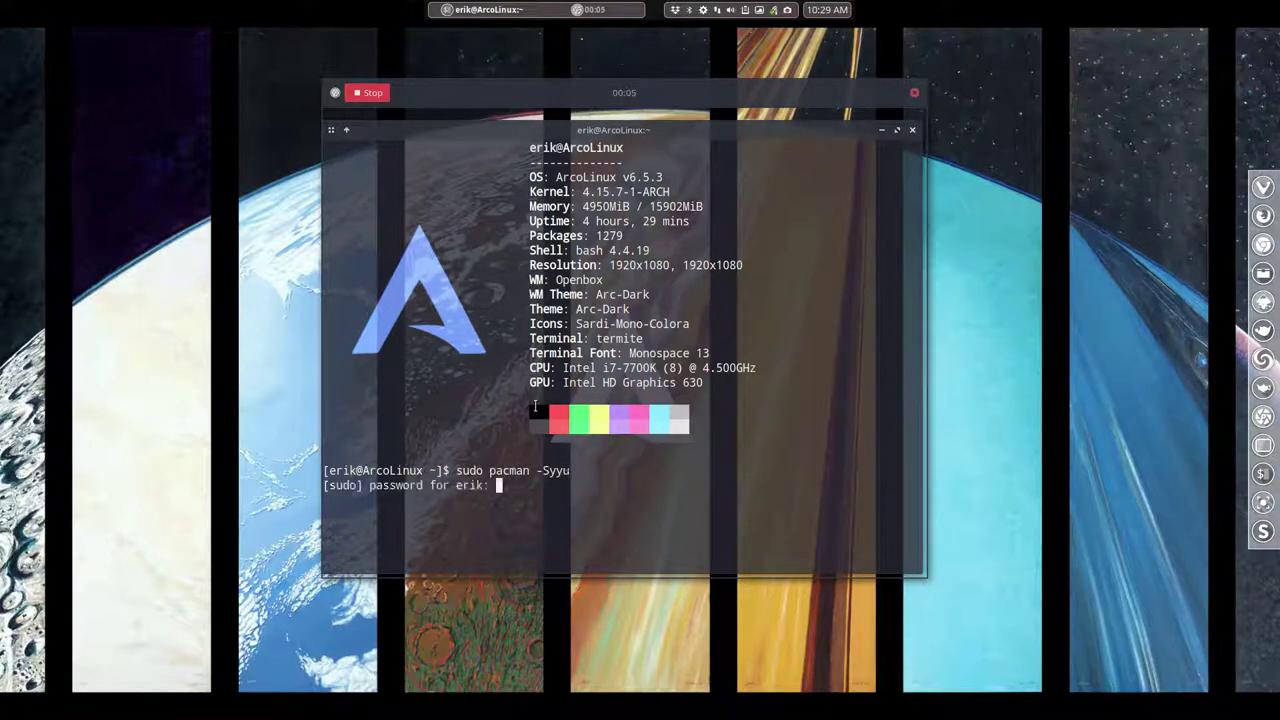
key(Return)
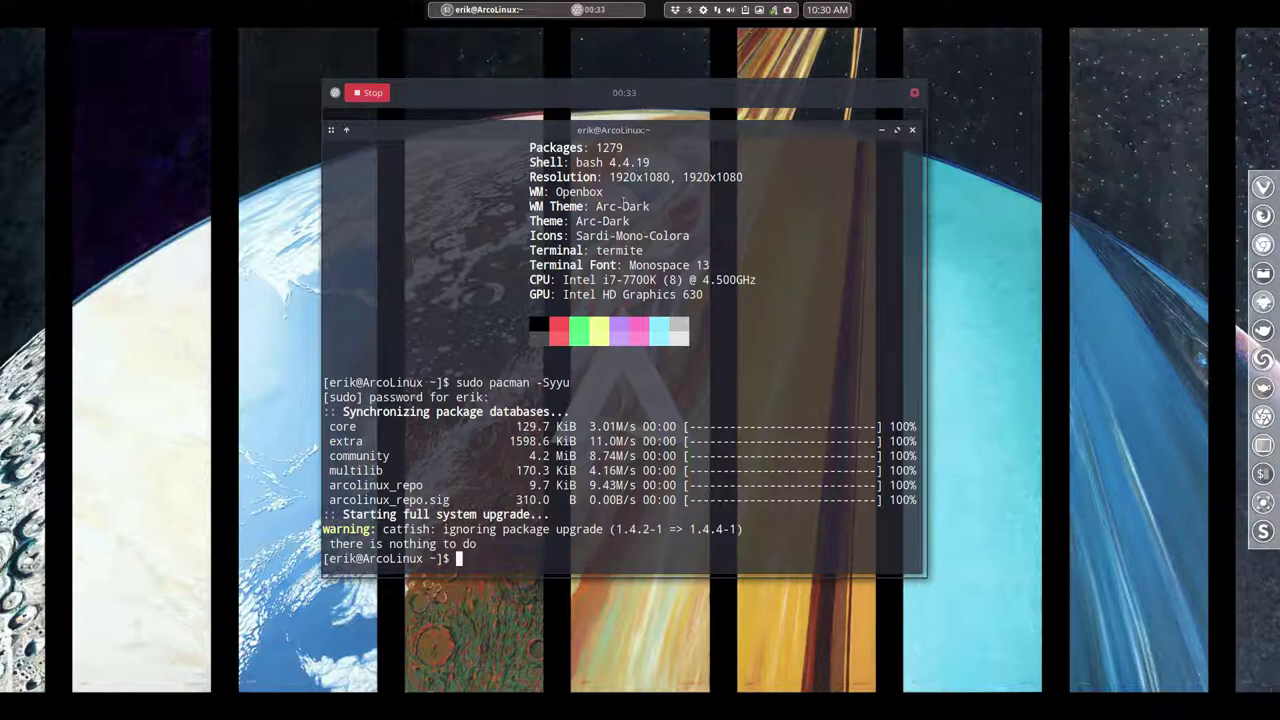
click(370, 92)
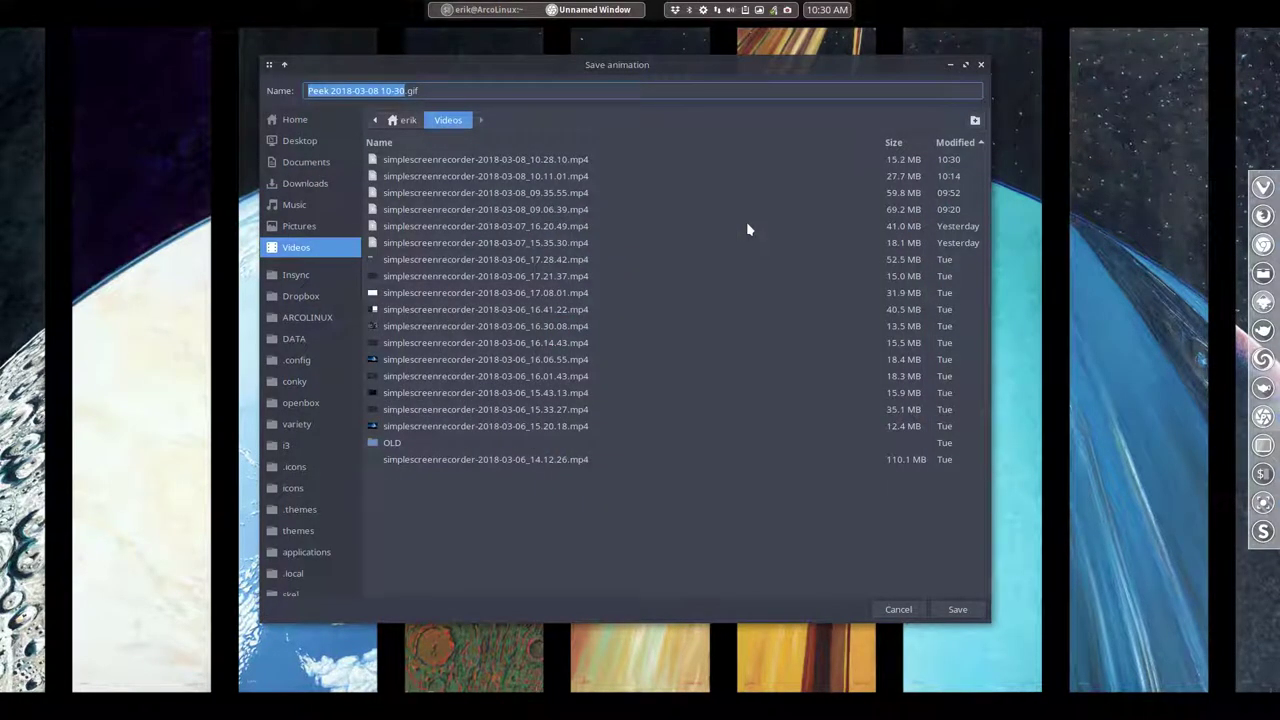
- Name the animation 'test' and save it as test.gif in Videos
text(test)
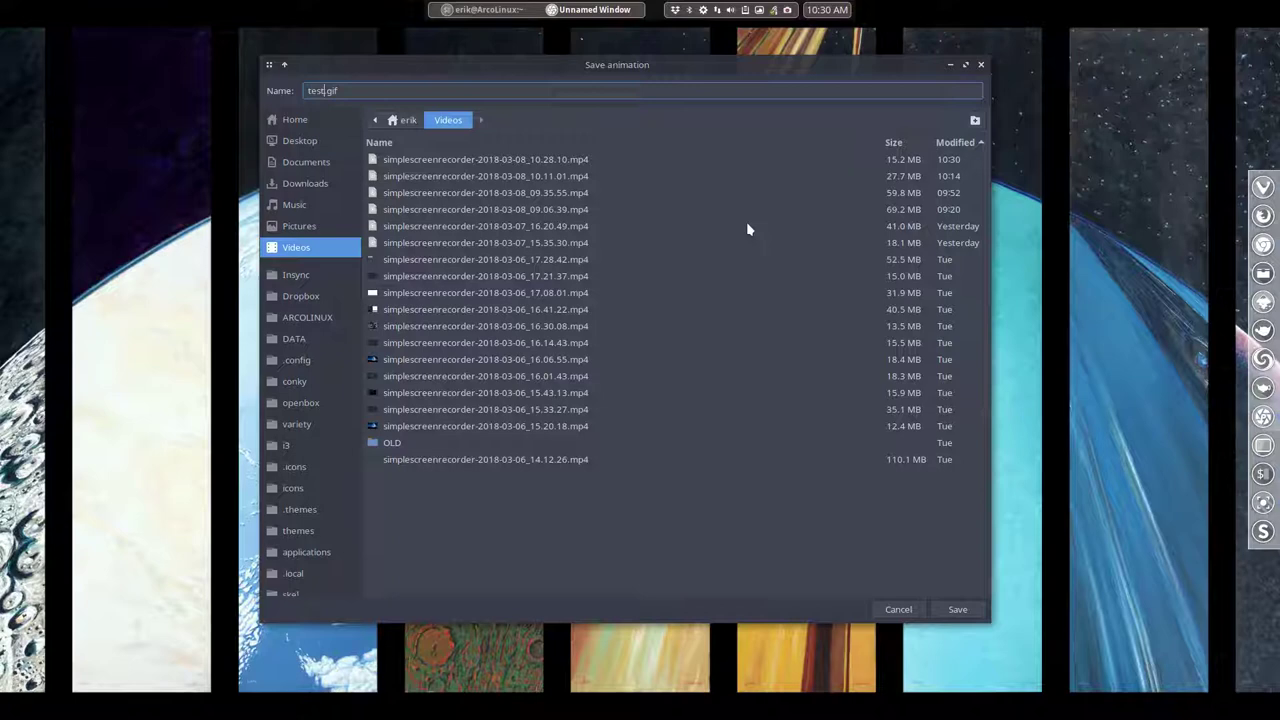
key(Return)
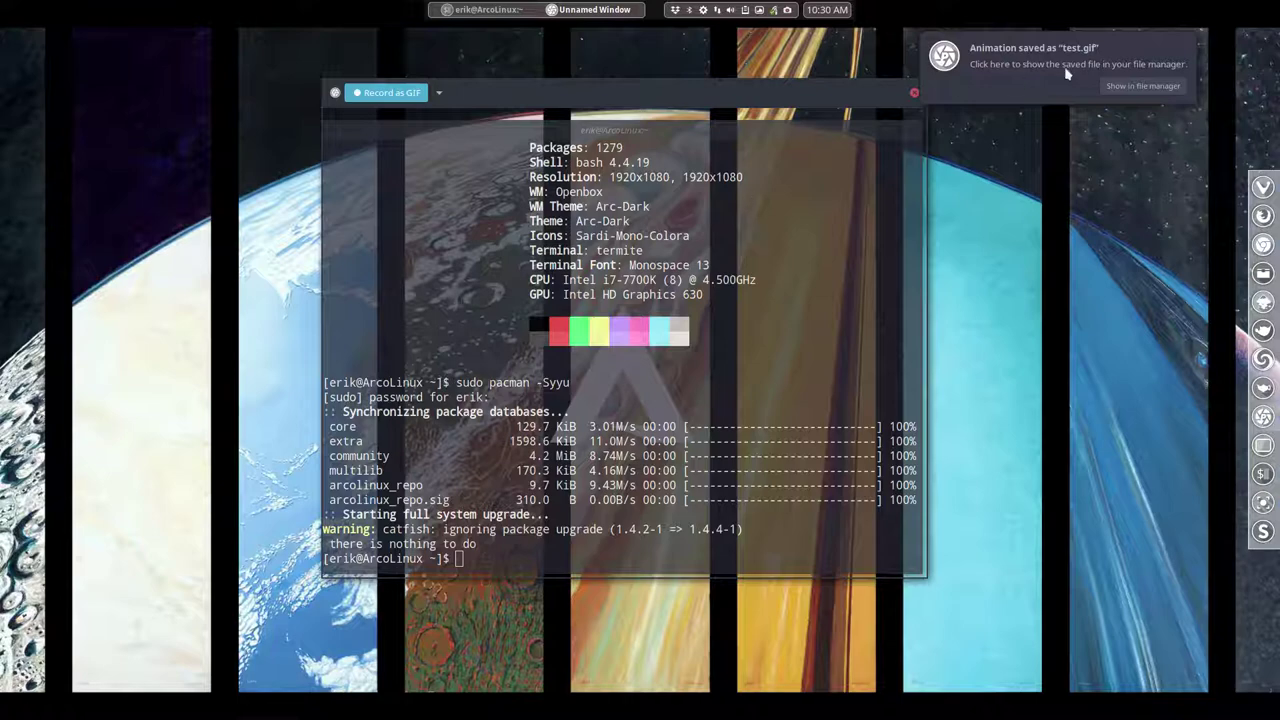
- Show test.gif in Thunar, close Peek, open the GIF in the image viewer, and minimize Thunar
click(1106, 87)
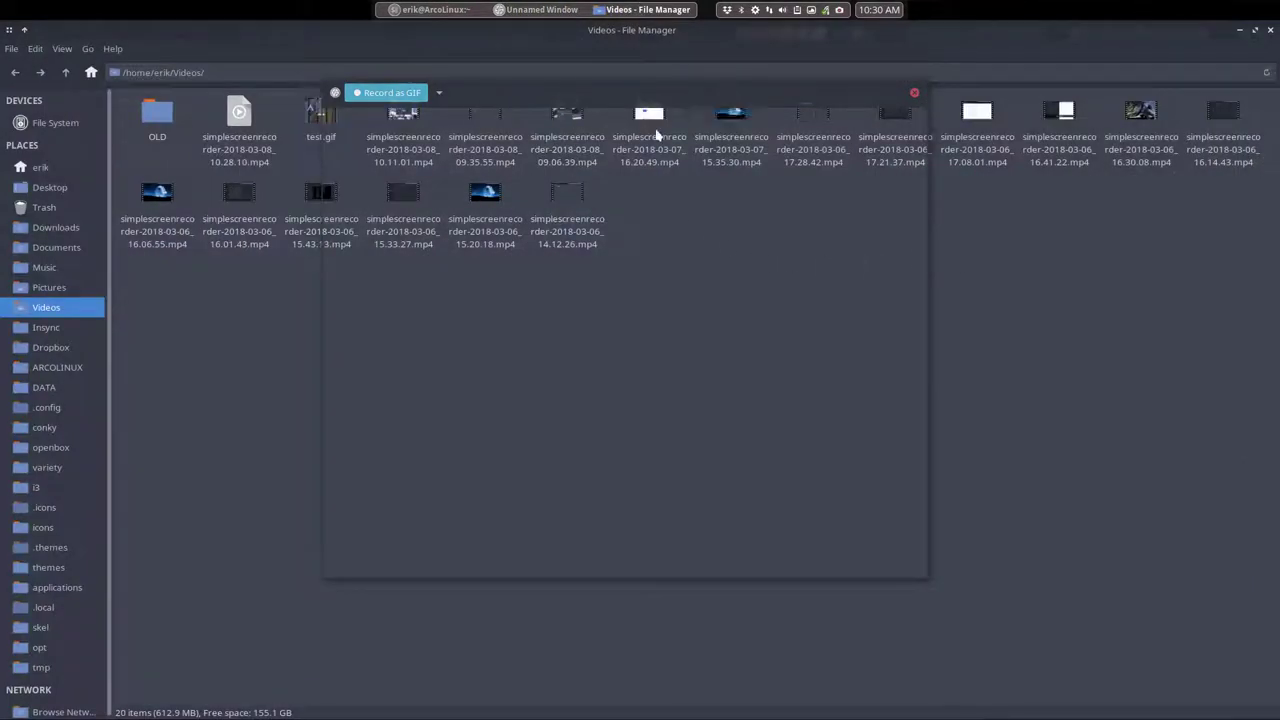
click(914, 92)
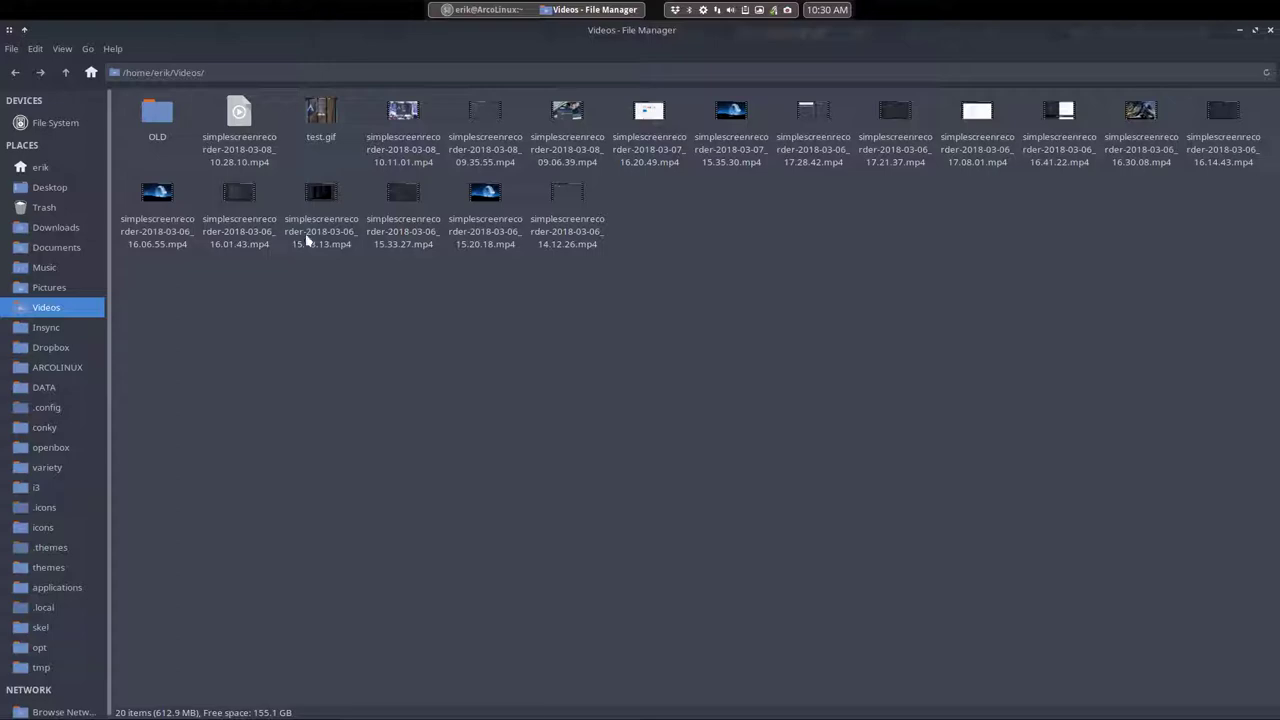
double_click(320, 112)
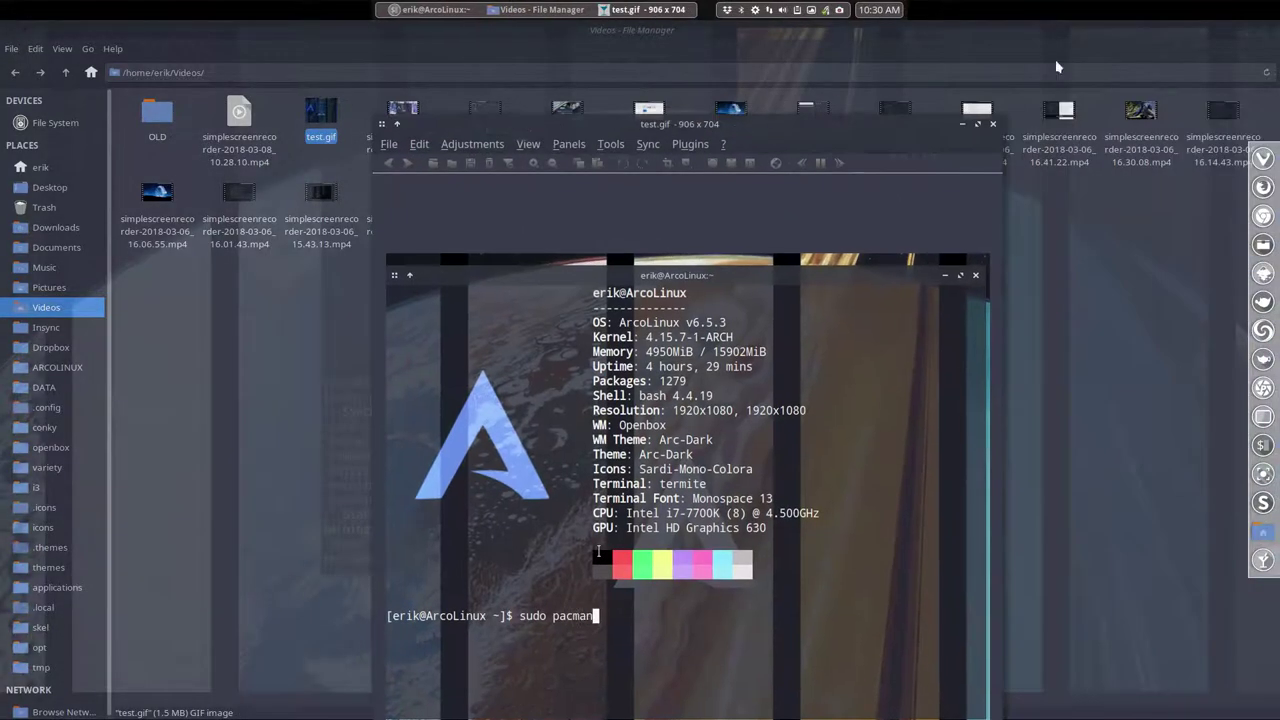
click(1238, 33)
click(1238, 33)
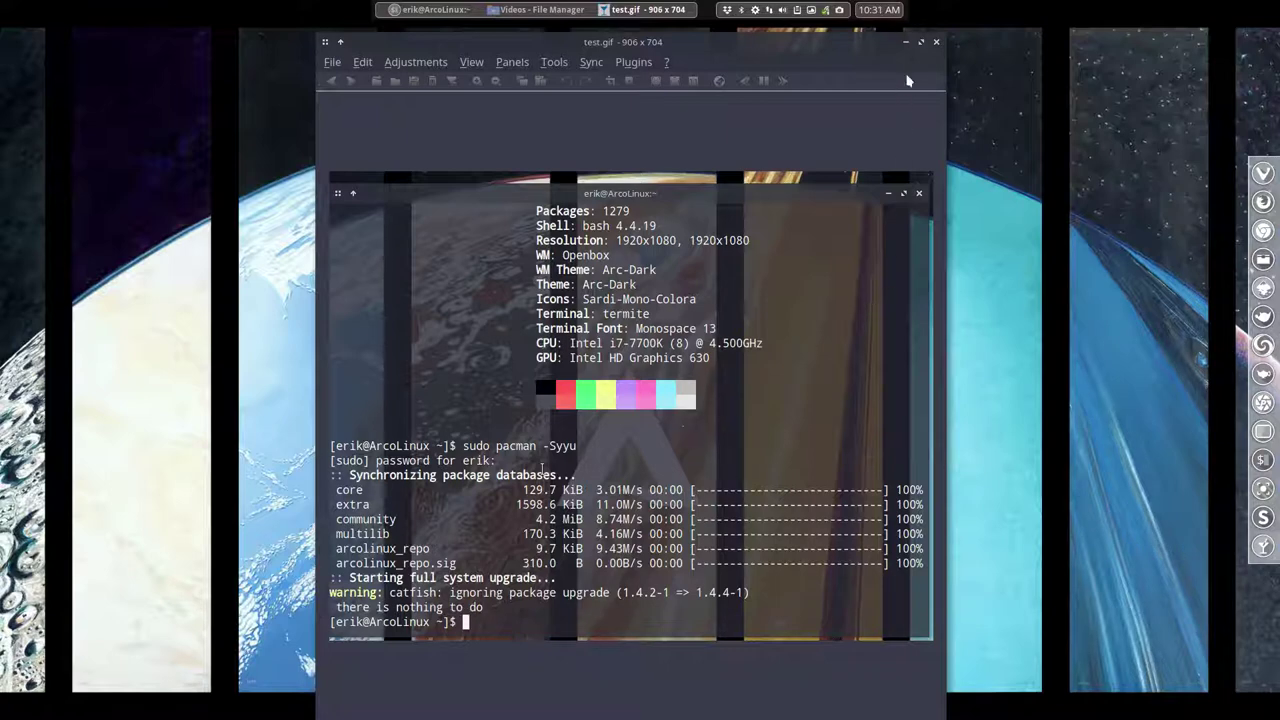
- Close the nomacs test.gif viewer and the terminal window
click(936, 41)
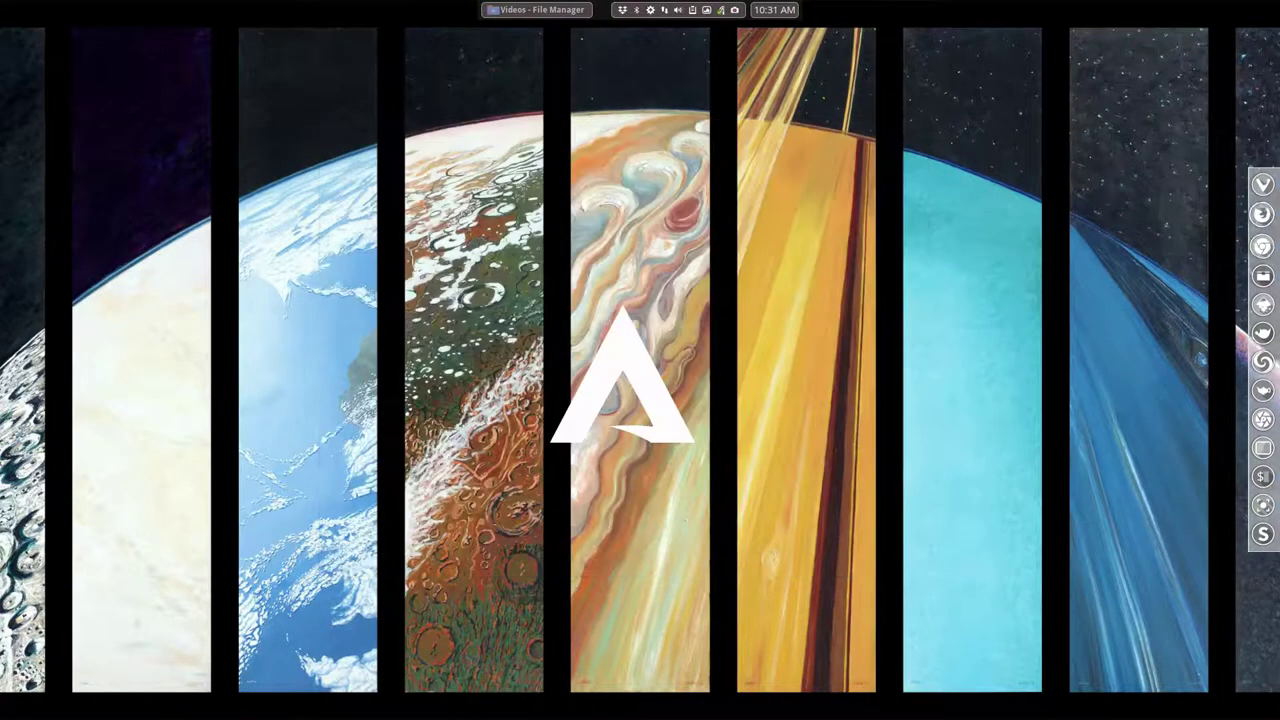
click(912, 130)
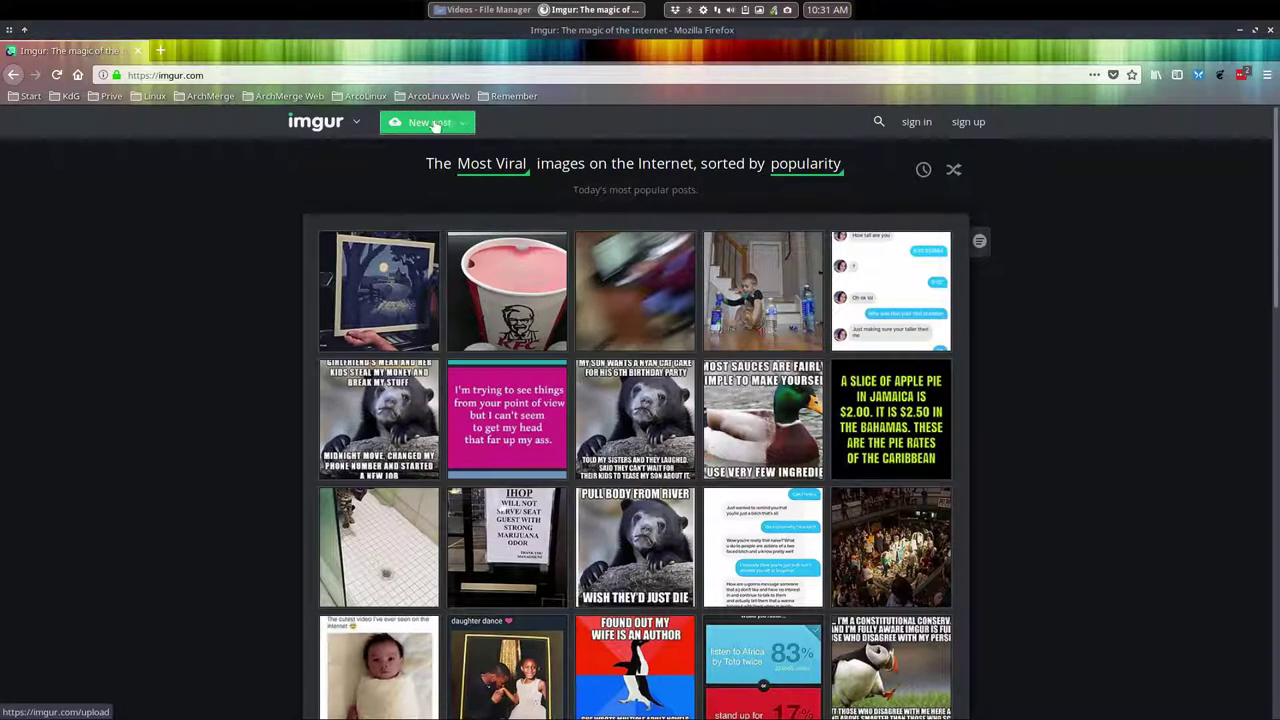
- Start a new Imgur post and pick test.gif from the Videos folder in the file picker
click(434, 125)
click(590, 411)
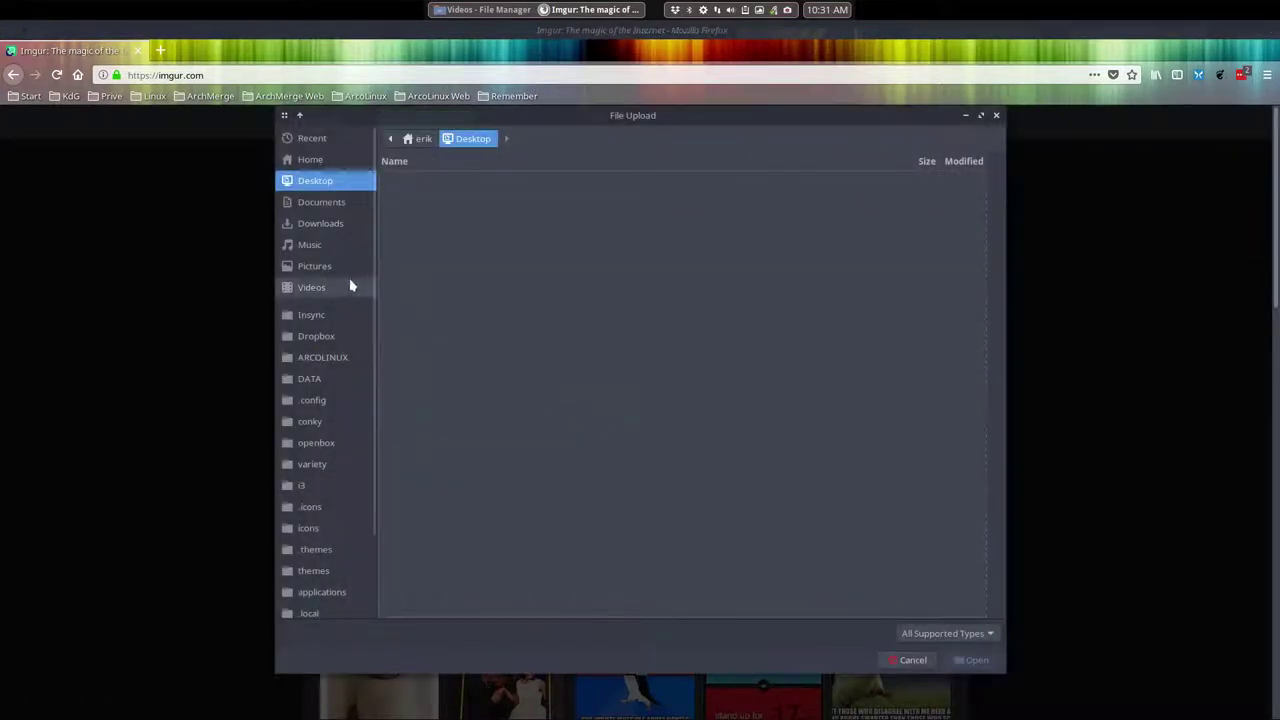
click(350, 287)
click(449, 195)
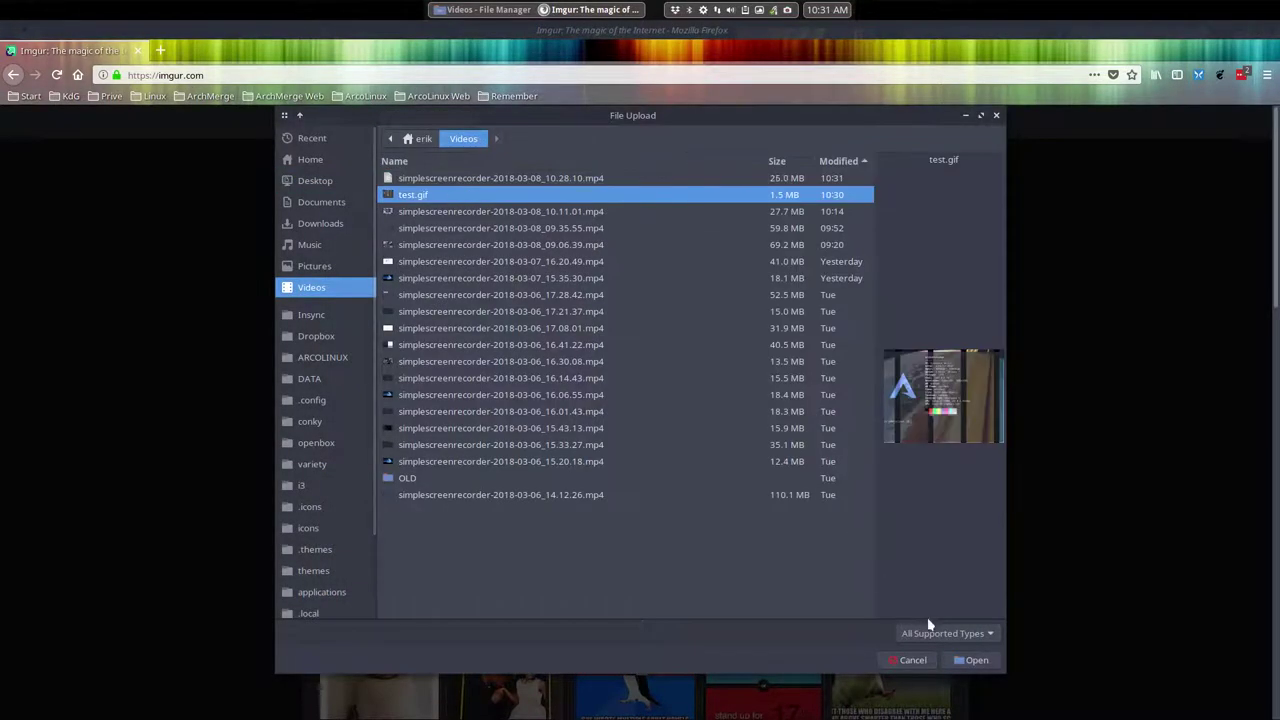
click(970, 660)
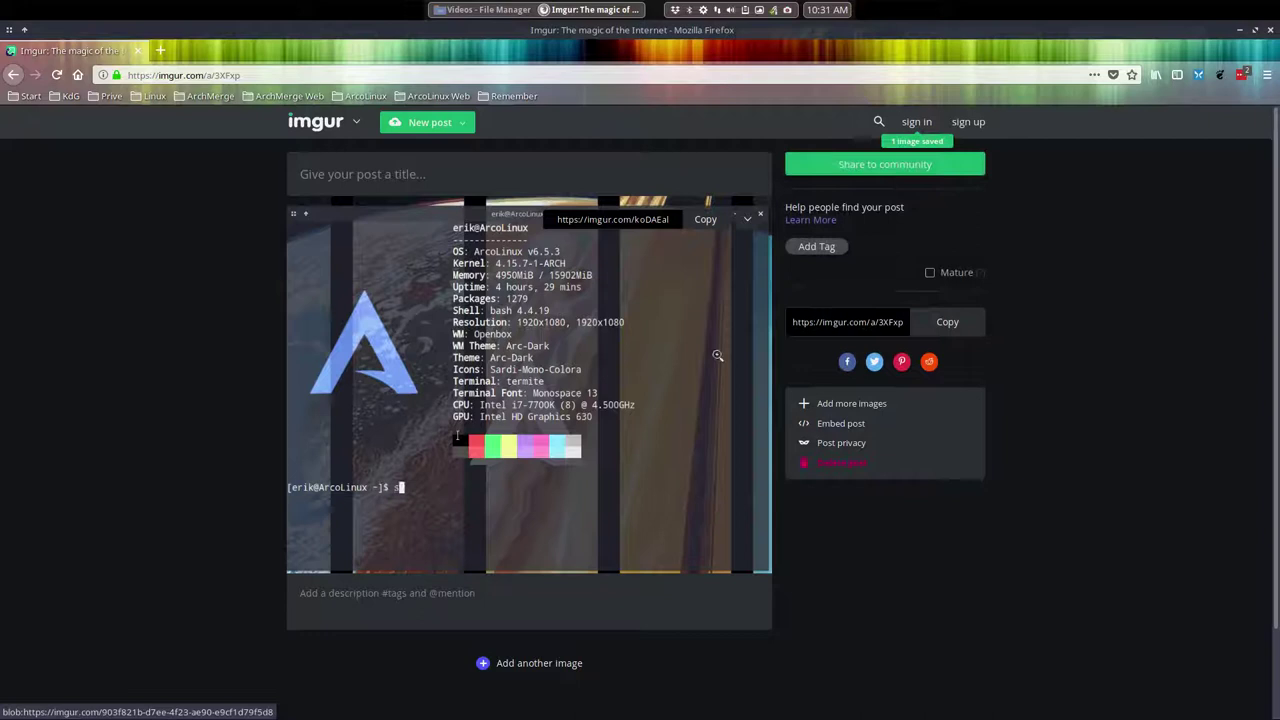
- Copy the image's BBCode (Forums) link from its share links, then close the share dialog
click(747, 219)
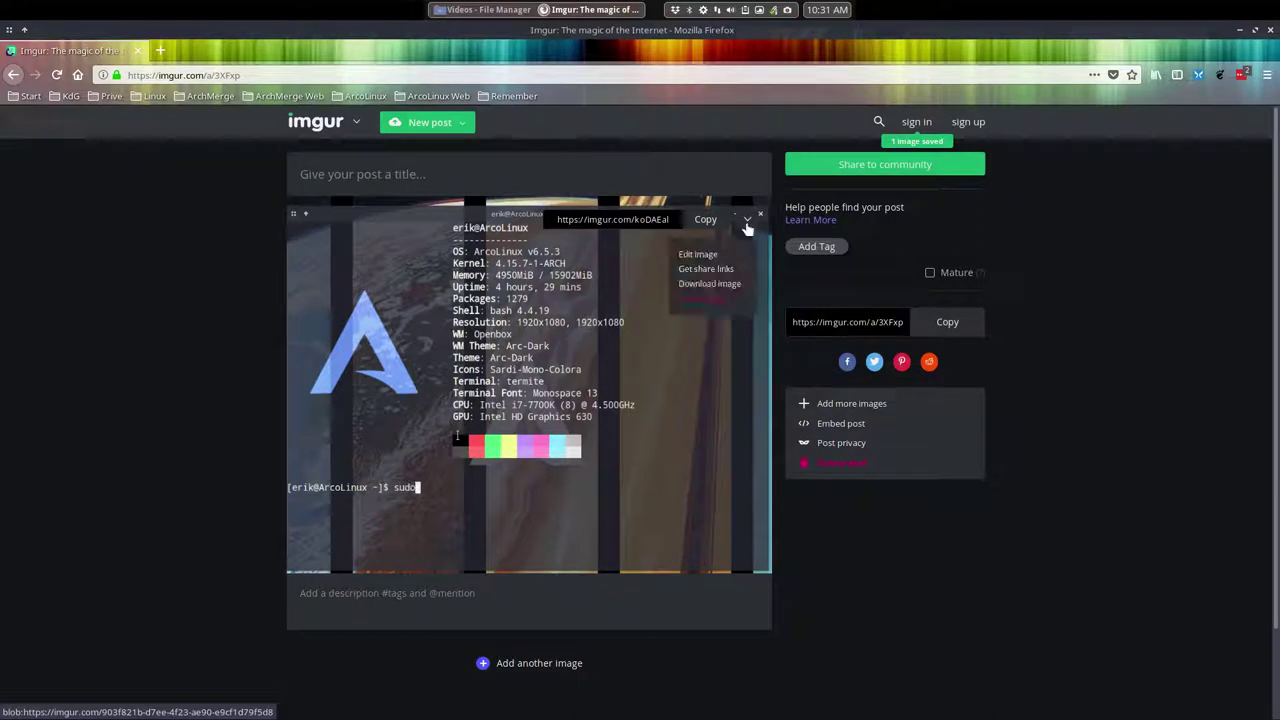
click(722, 269)
click(578, 300)
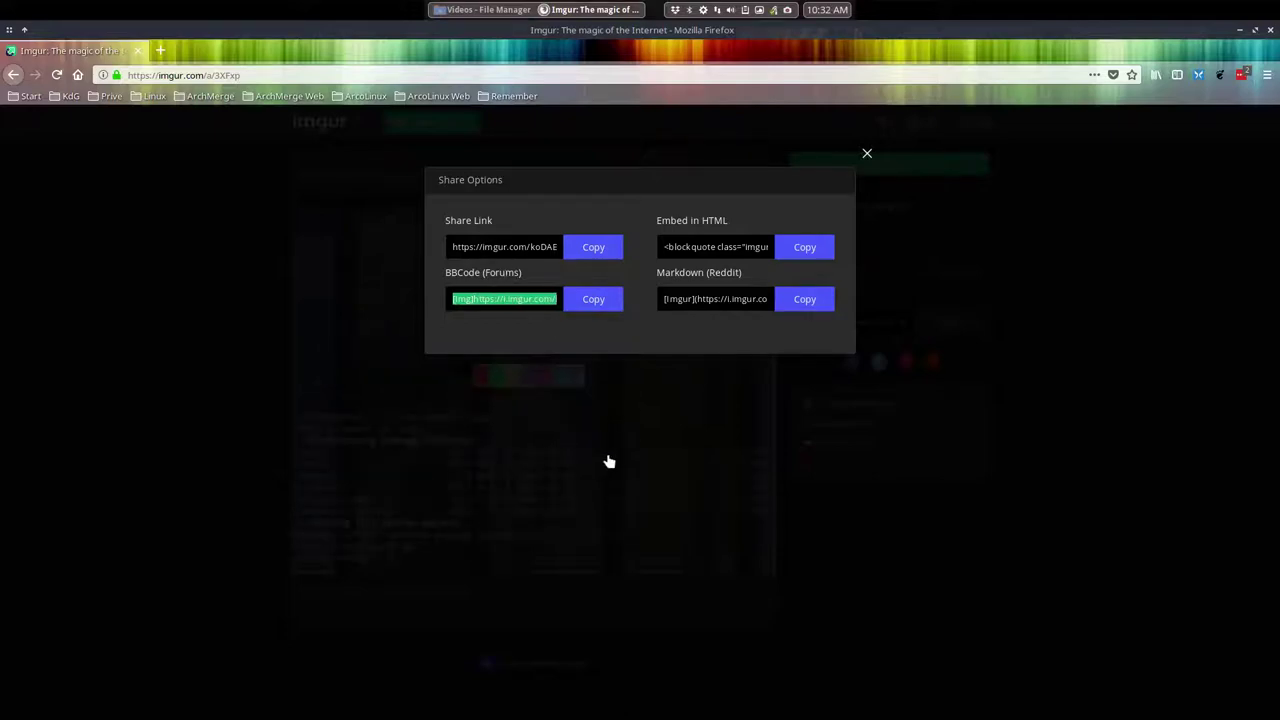
click(867, 156)
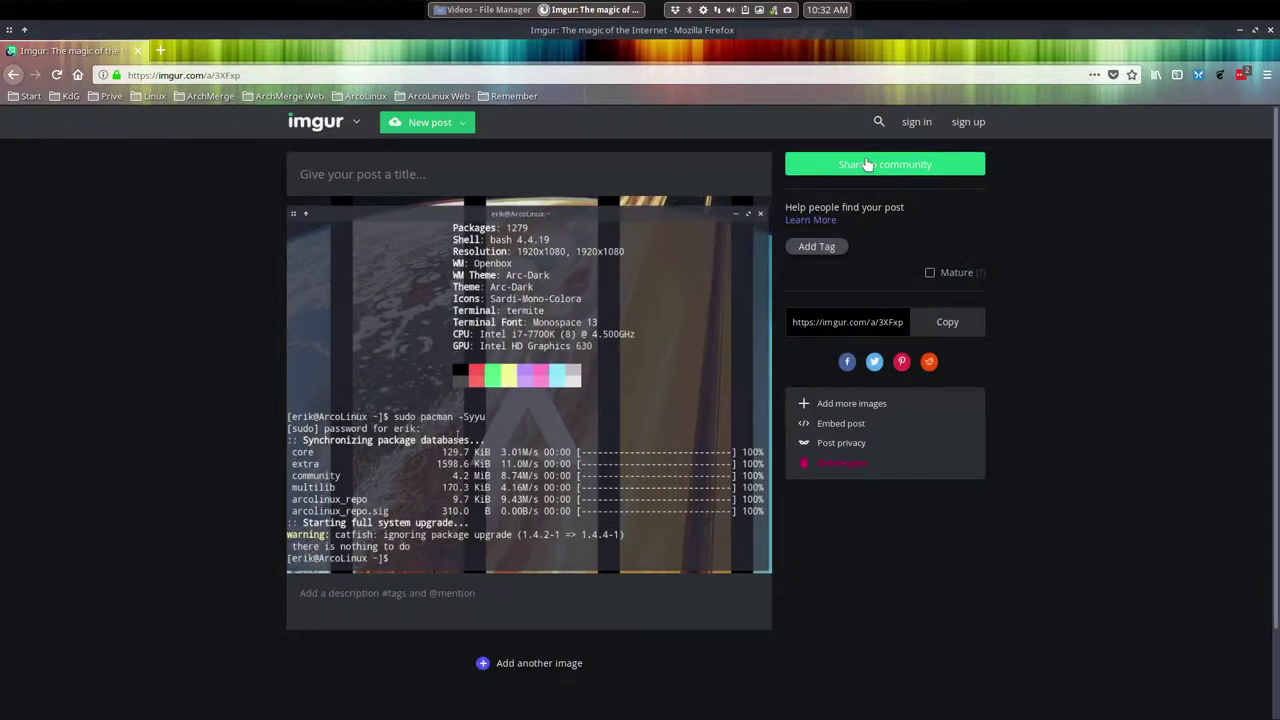